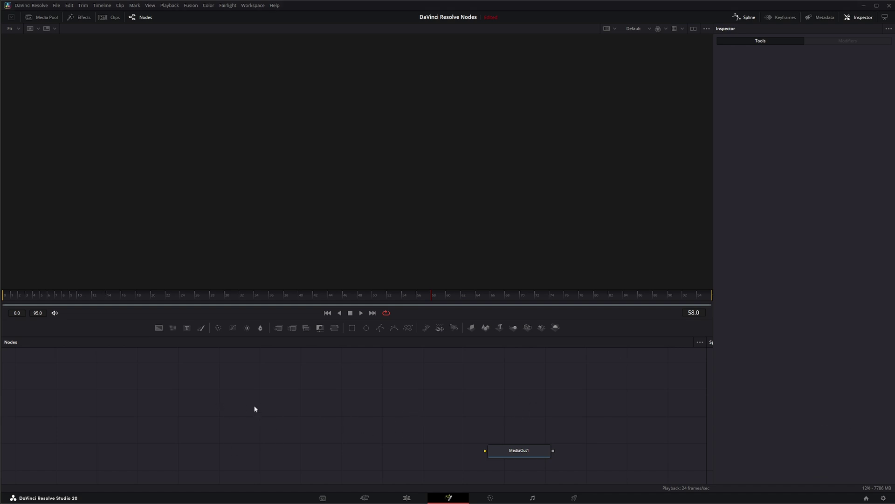
Open the tool search, then dismiss it without adding a node
key("shift+space")
type("p")
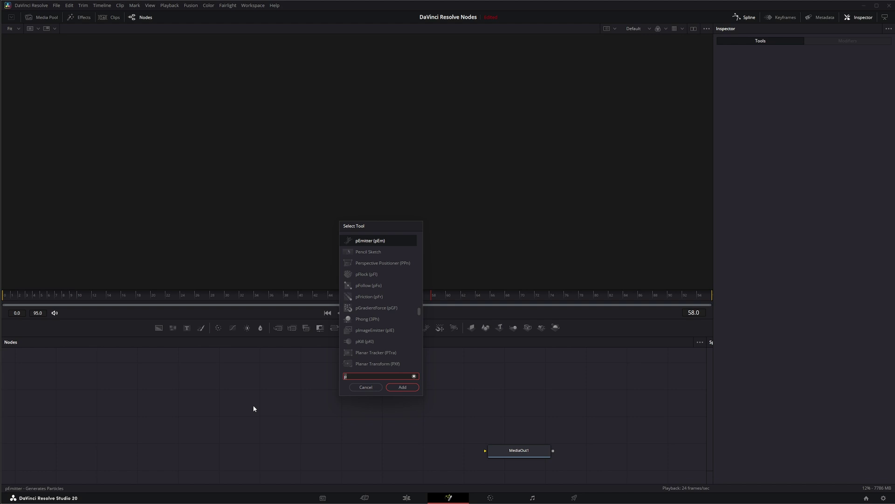
left_click(366, 387)
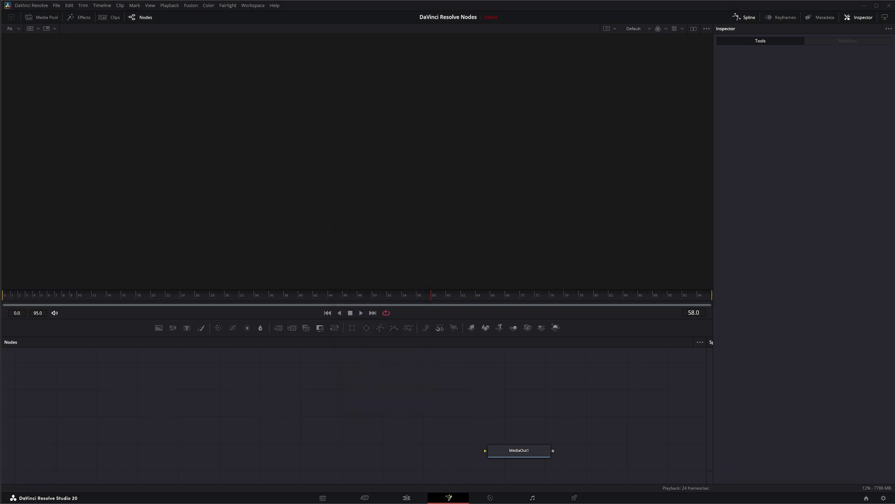
Drag the 360° clip into the Nodes panel as MediaIn1, scrub it, and return to the first frame
left_click_drag(195, 411, 156, 227)
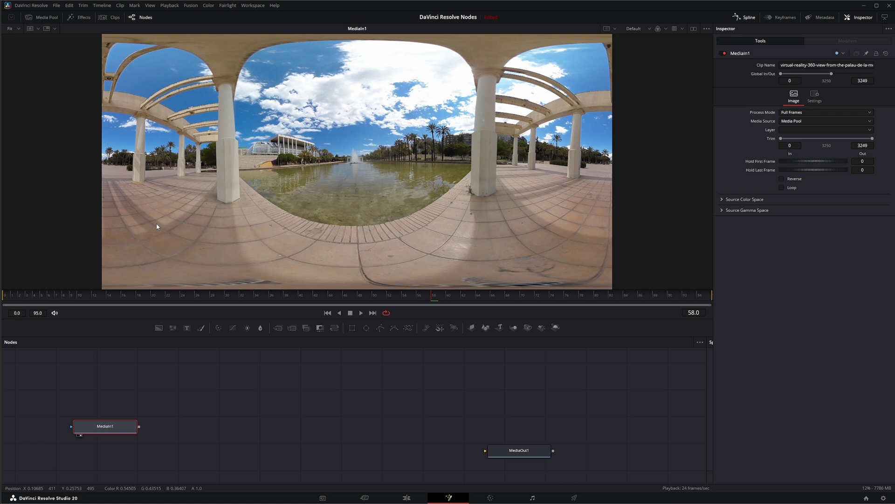
left_click_drag(46, 296, 478, 294)
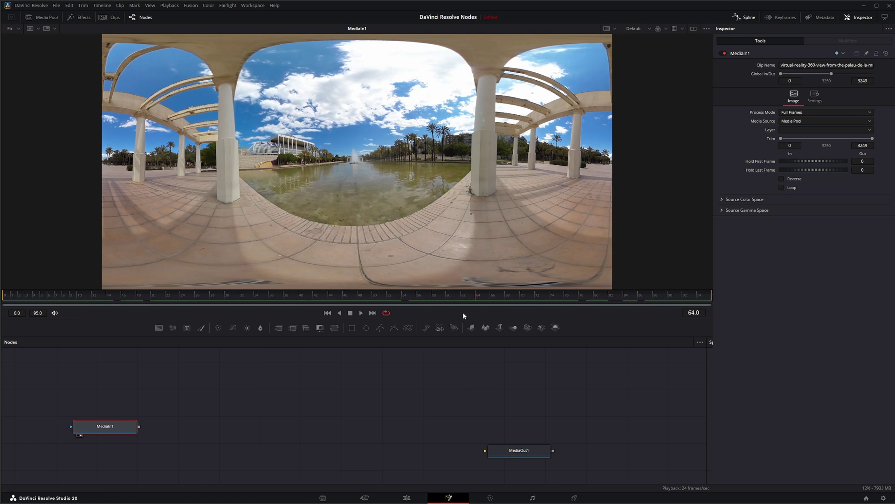
left_click_drag(478, 296, 453, 296)
key("Home")
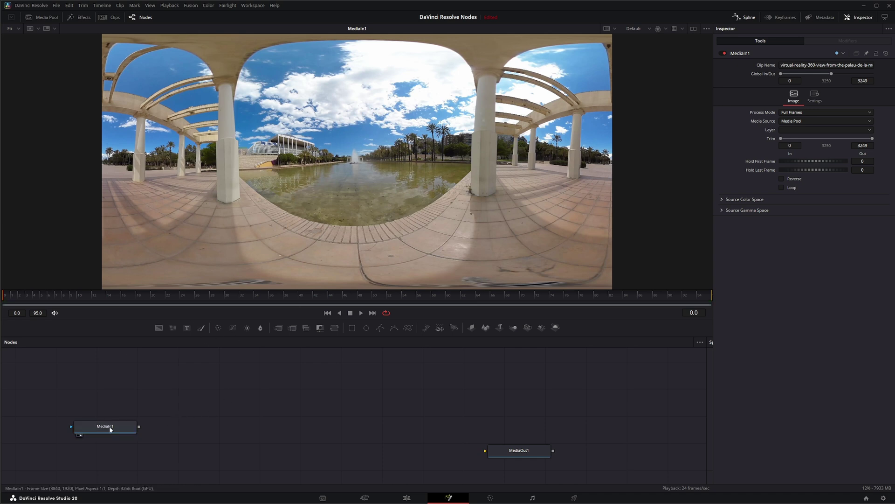
left_click_drag(117, 428, 112, 432)
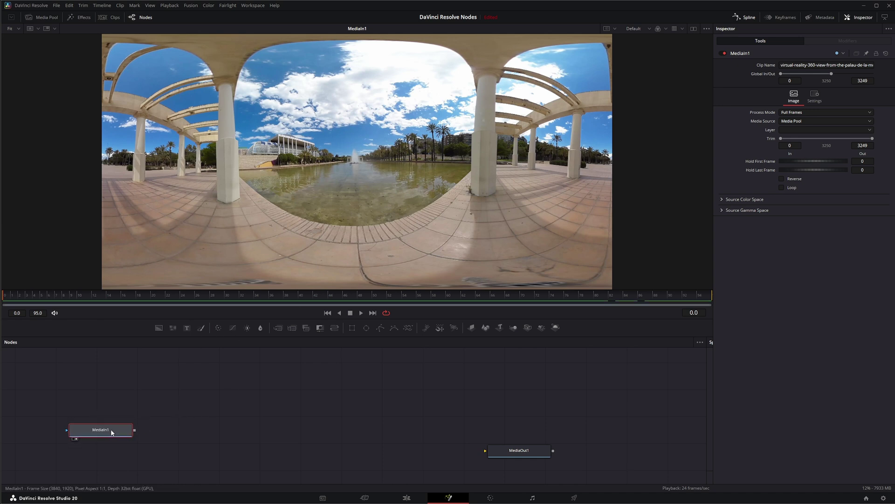
Add a LatLongPatcher1 node via the 'lat' search and wire MediaIn1's output into it
left_click(206, 415)
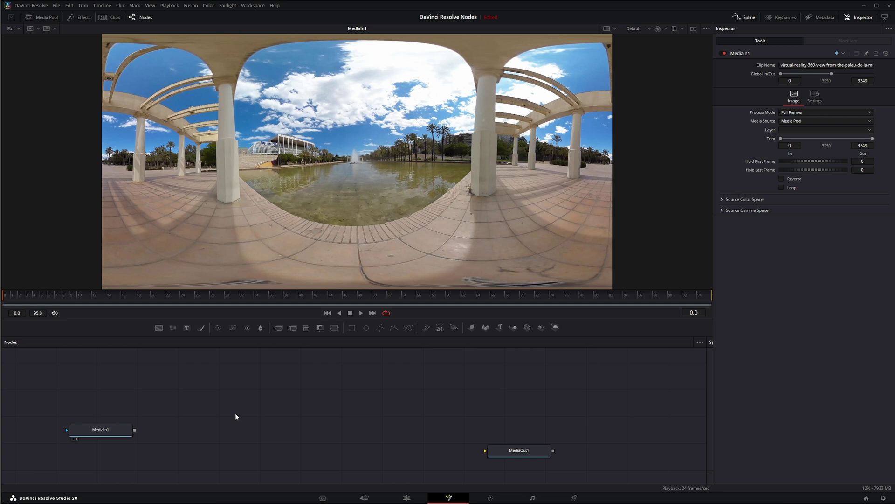
key("shift+space")
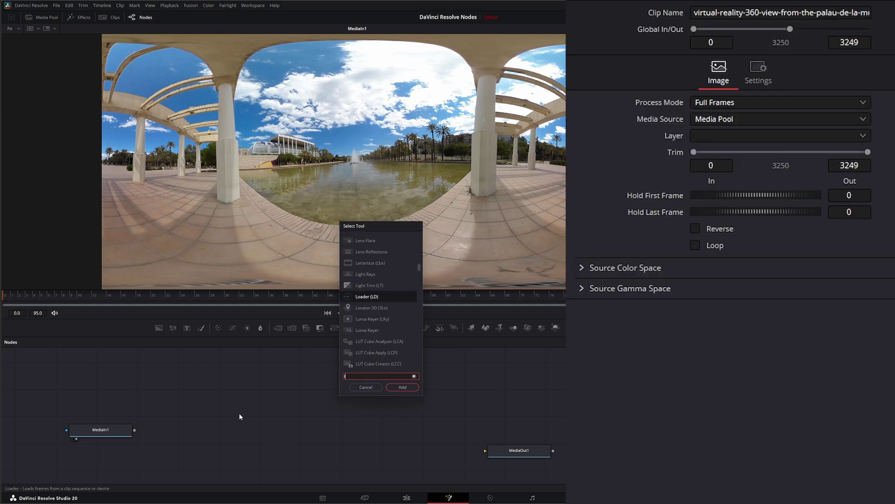
type("lat")
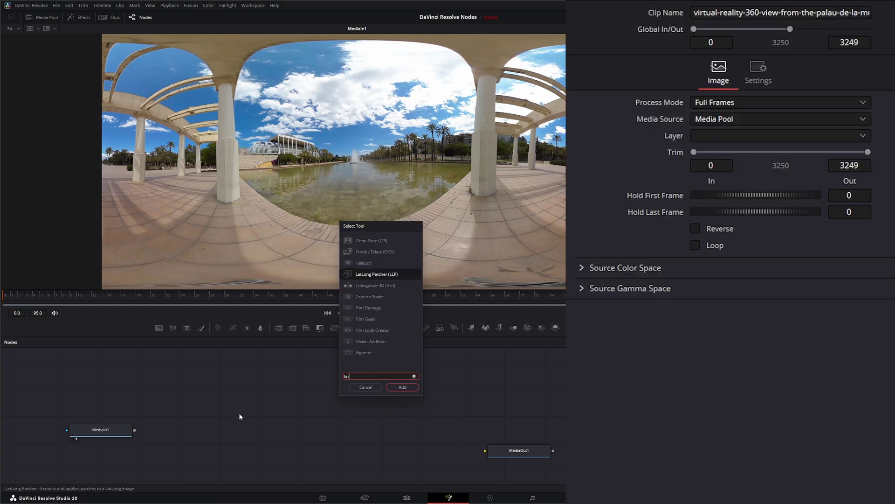
key("Return")
left_click_drag(241, 416, 189, 393)
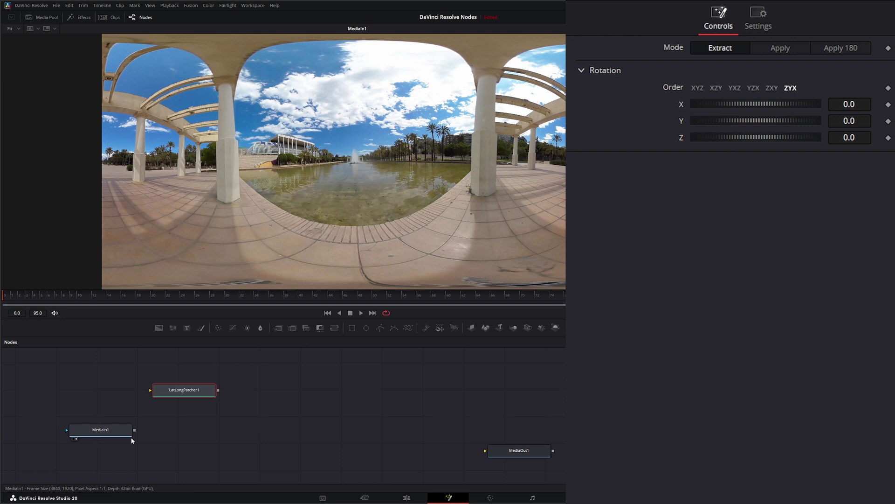
left_click_drag(136, 430, 189, 391)
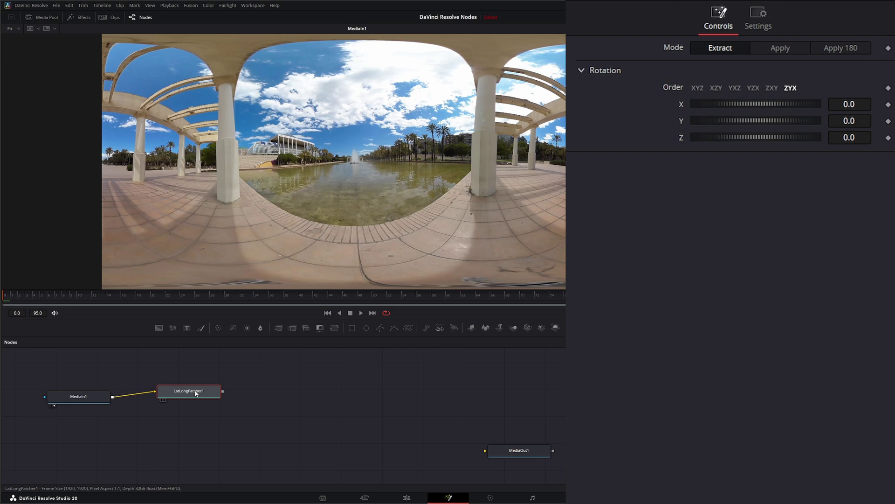
View LatLongPatcher1, keep Y rotation at 0, and tilt X rotation to 34.5 toward the pavement
key("1")
left_click_drag(336, 208, 196, 205)
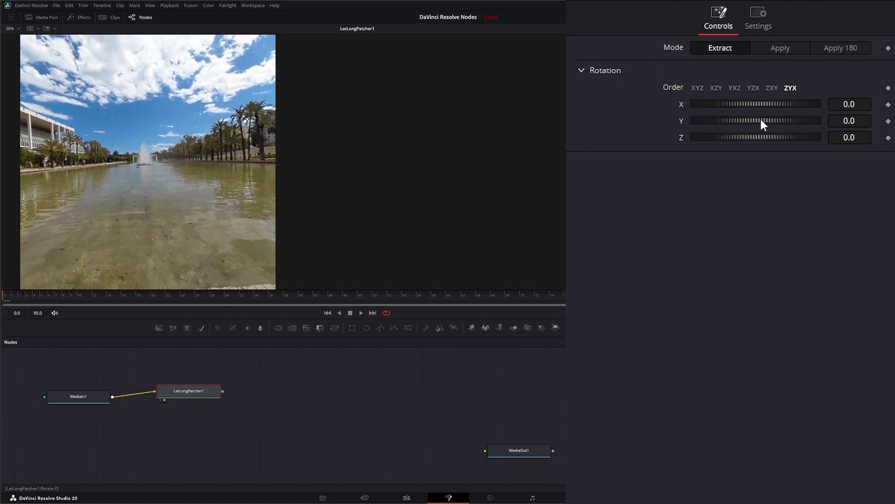
left_click_drag(761, 122, 836, 122)
double_click(680, 120)
left_click_drag(756, 101, 782, 103)
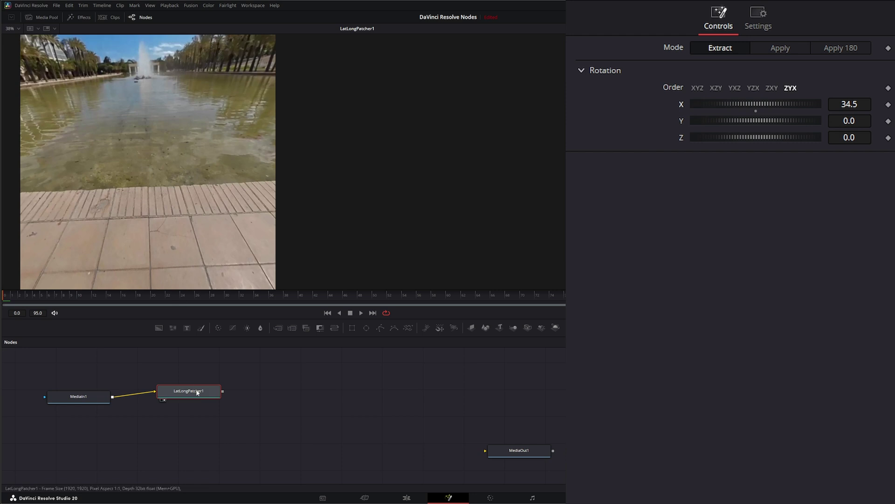
left_click_drag(198, 392, 203, 385)
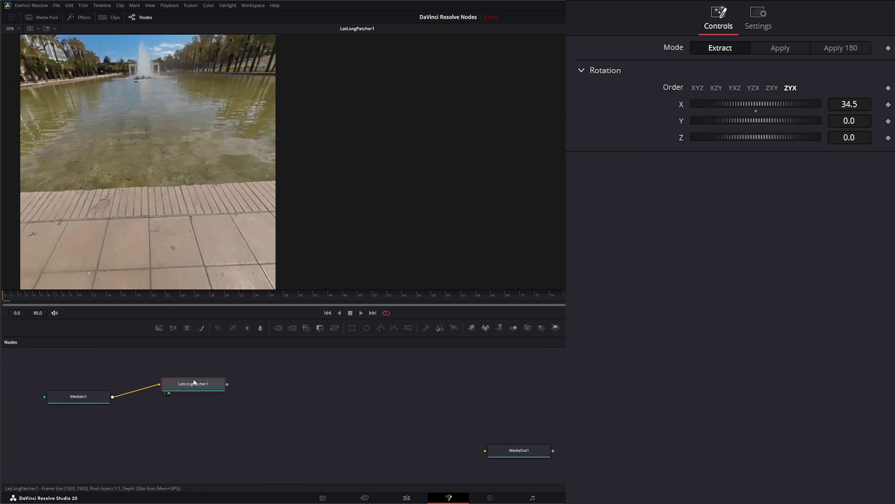
Add a Paint1 node after LatLongPatcher1 and show it in the viewer
key("shift+space")
type("lat")
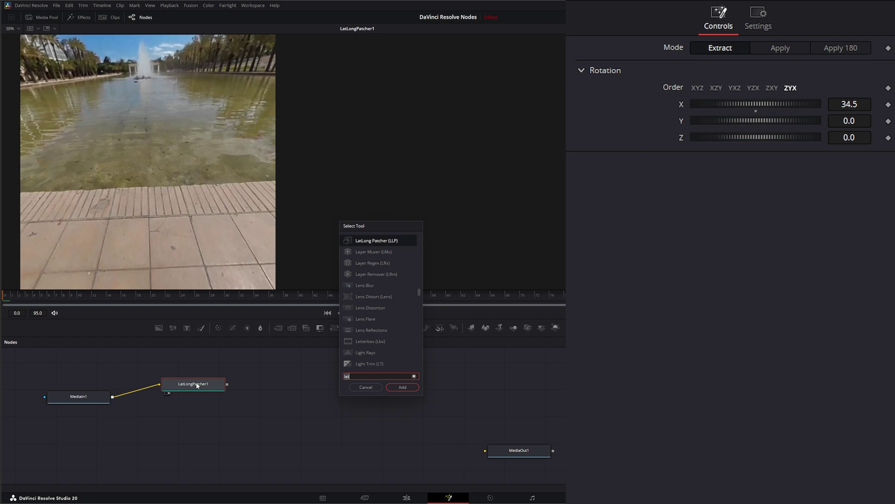
key("BackSpace")
key("BackSpace")
key("BackSpace")
type("paint")
key("Return")
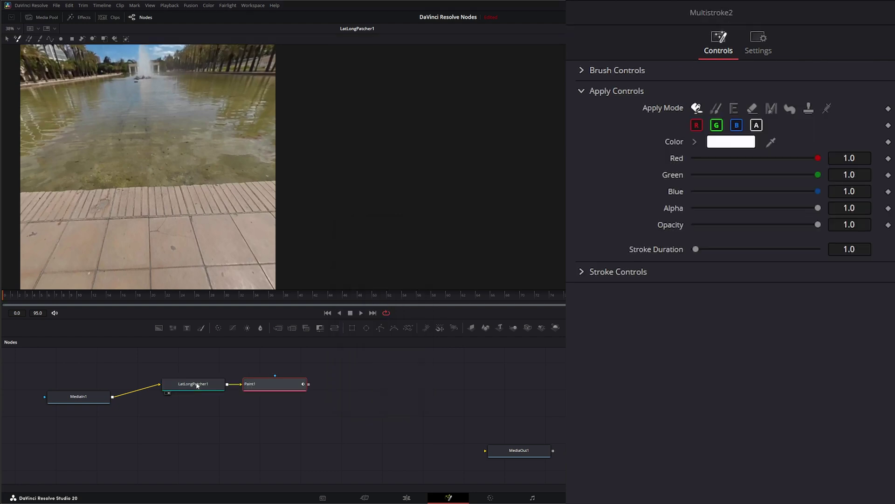
left_click_drag(278, 385, 282, 385)
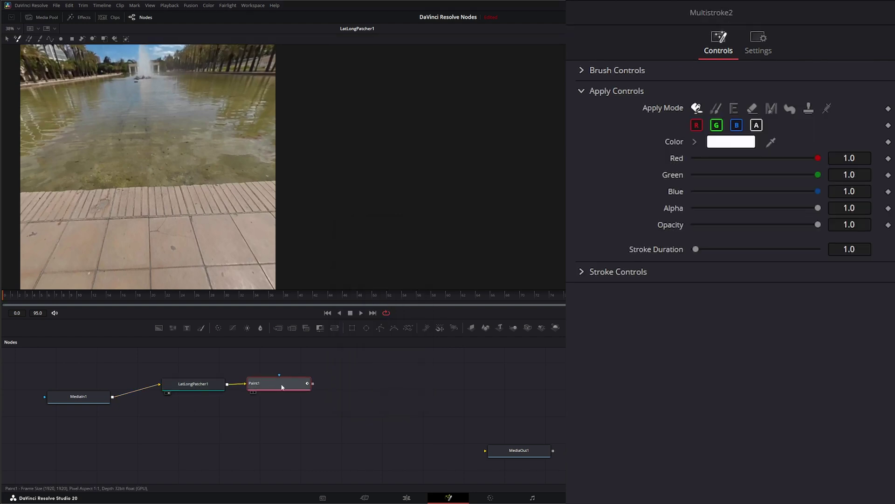
key("1")
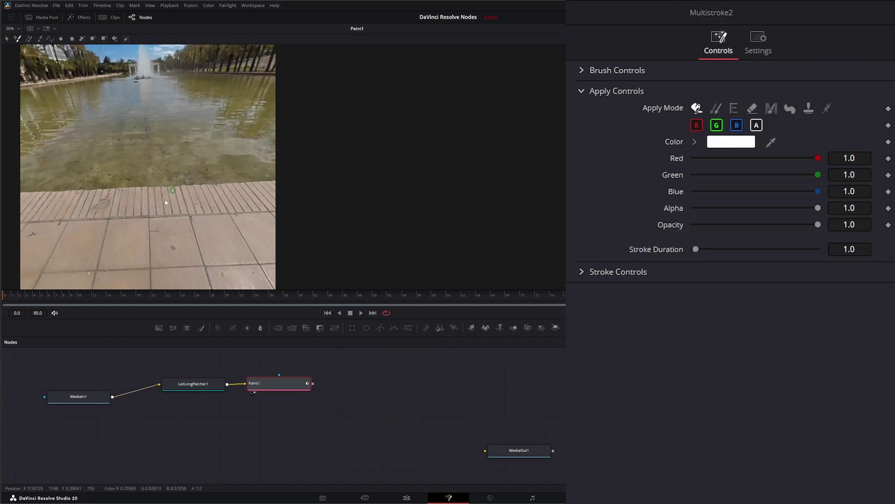
Switch Paint1 to clone strokes with a 96-frame duration and set the clone source on the tiles
left_click(718, 108)
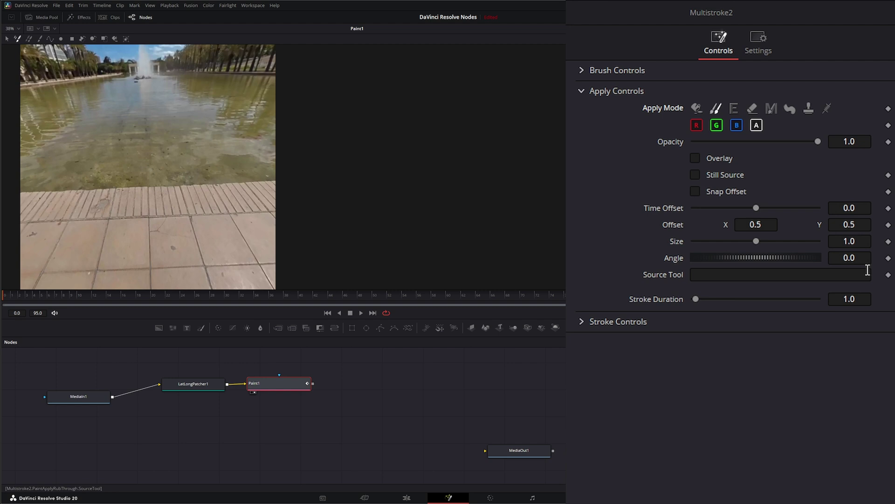
left_click(857, 296)
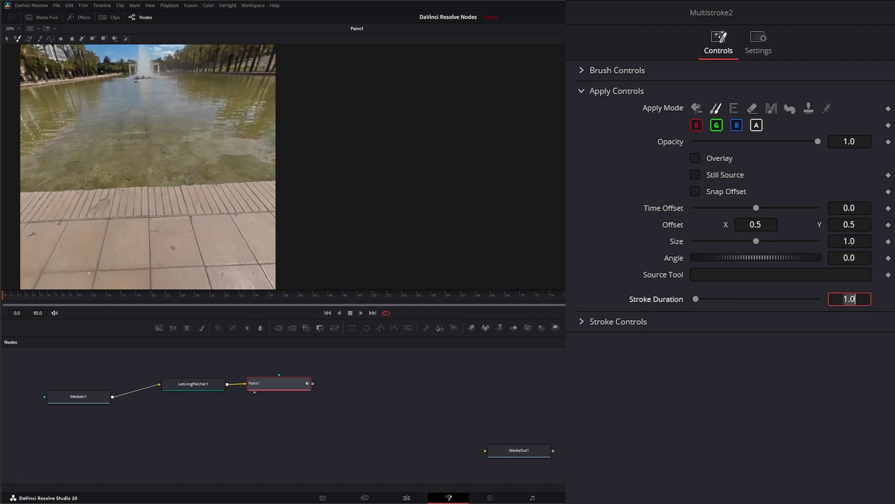
type("96")
key("Return")
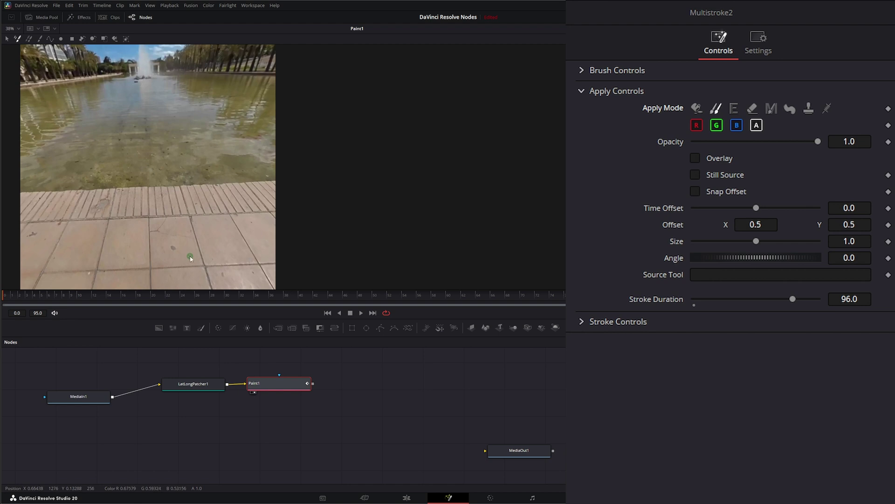
left_click(188, 255, "alt")
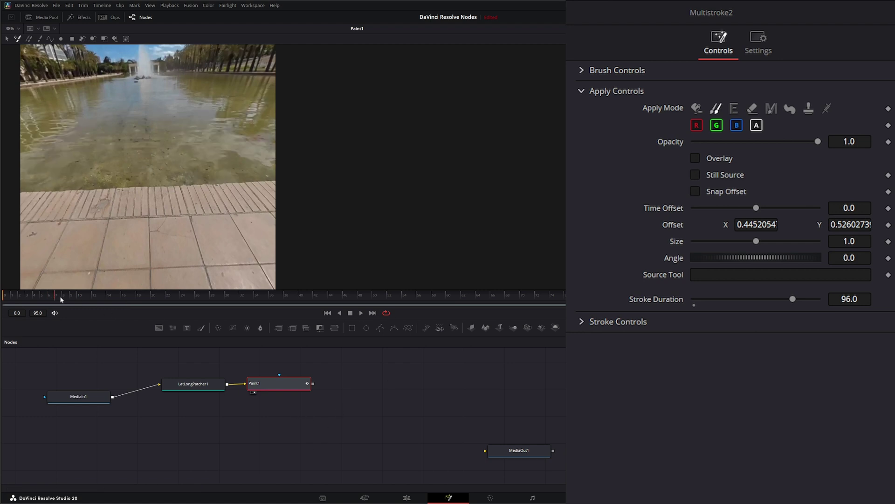
left_click_drag(60, 296, 299, 299)
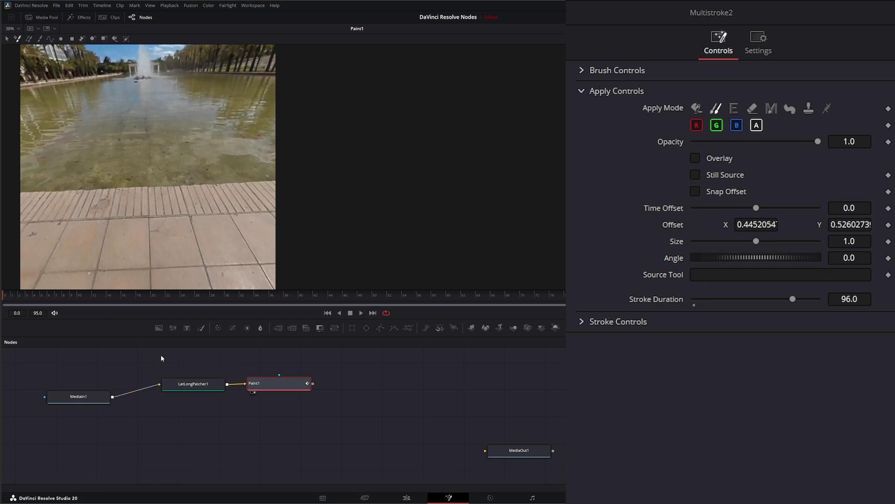
left_click_drag(161, 358, 212, 407)
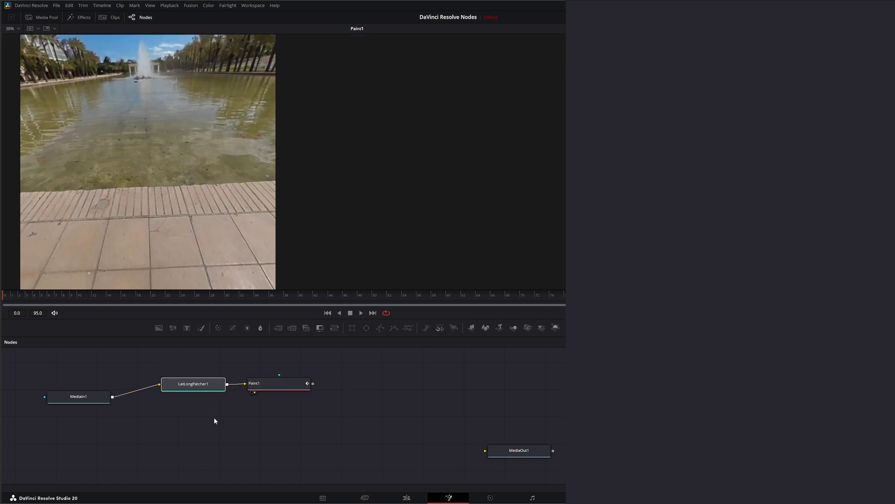
Paste a copy of LatLongPatcher1 beside Paint1 and feed Paint1's output into it
left_click(194, 391)
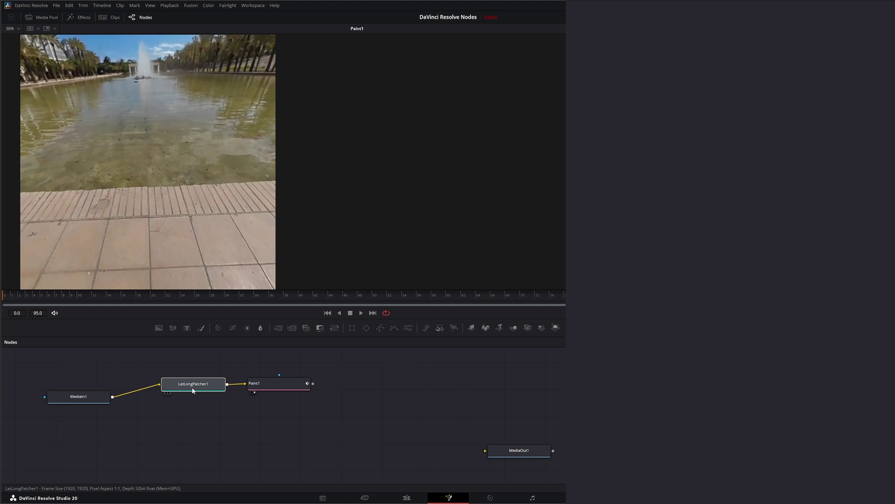
left_click(191, 387)
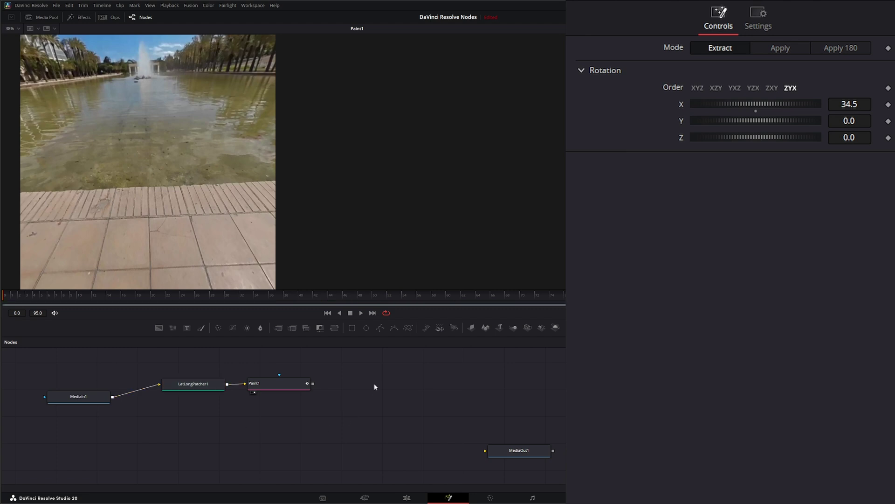
key("ctrl+v")
left_click_drag(373, 386, 332, 385)
left_click(351, 388)
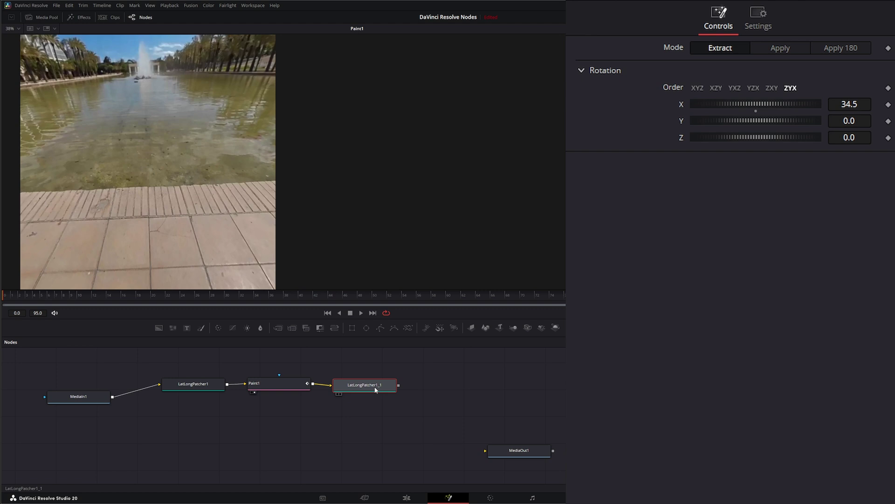
key("1")
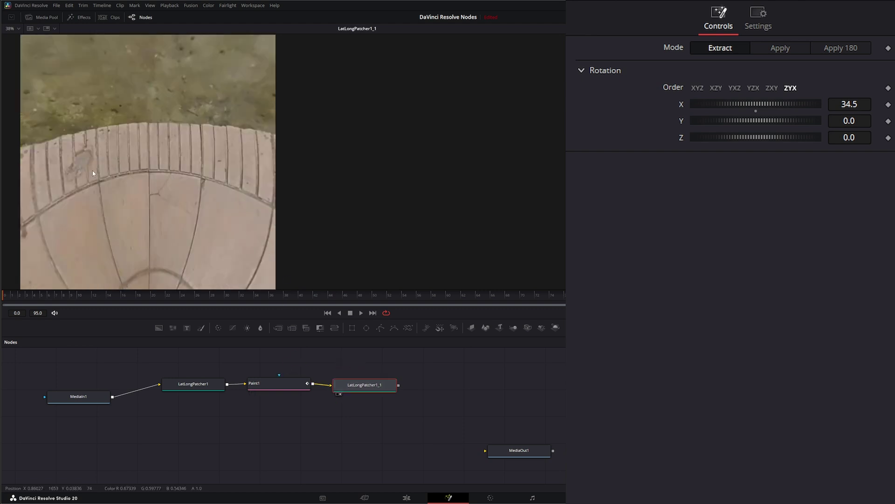
Set LatLongPatcher1_1's Mode to Apply, briefly trying the 180-degree apply option
left_click(779, 50)
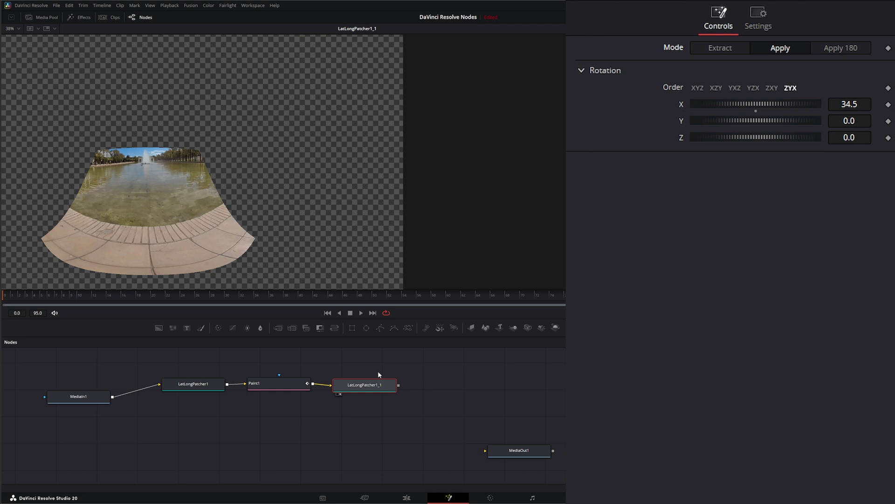
left_click_drag(369, 385, 370, 383)
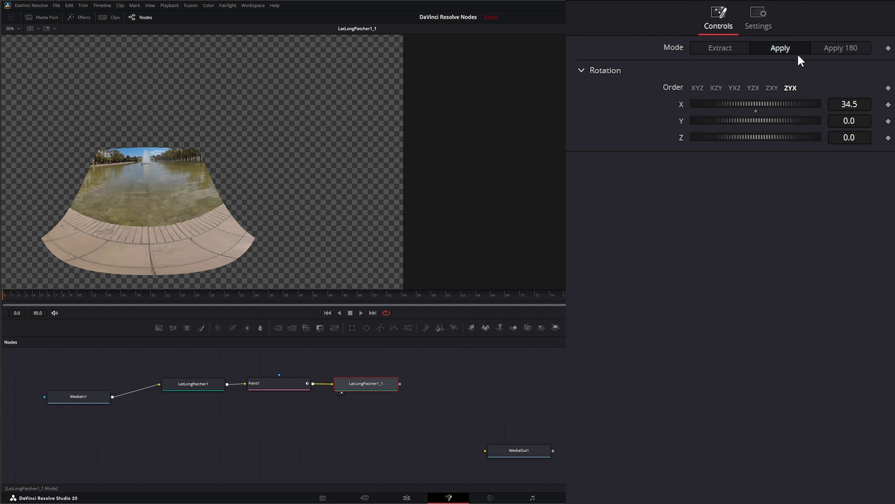
left_click(849, 47)
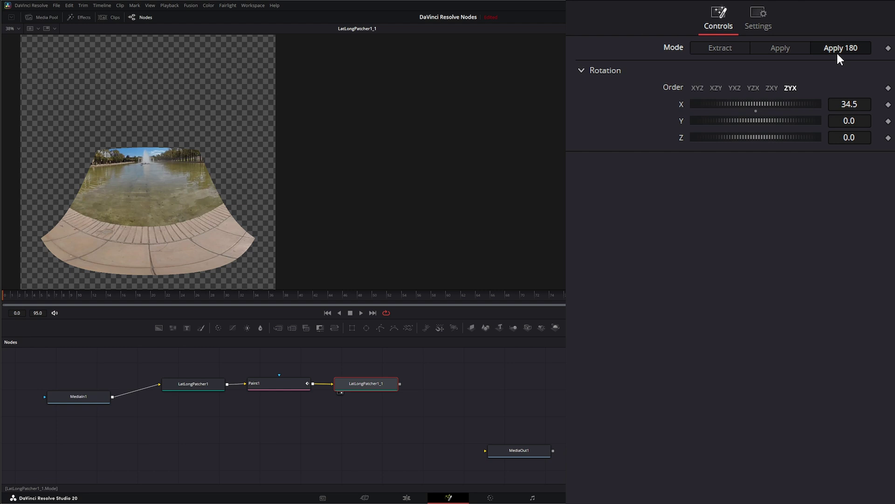
left_click(790, 48)
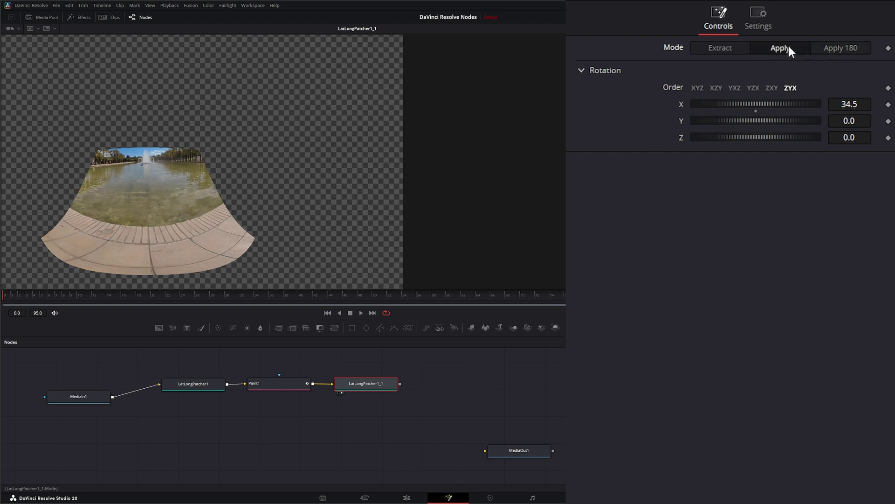
Add Merge1 with MediaIn1 as background and LatLongPatcher1_1 as foreground, then play the result
left_click_drag(76, 400, 75, 420)
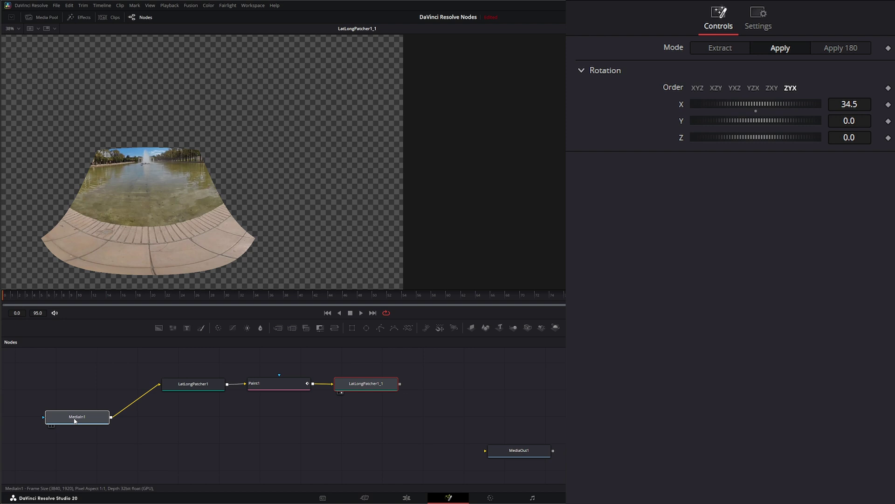
left_click_drag(320, 328, 380, 430)
left_click_drag(110, 417, 353, 432)
left_click_drag(401, 383, 237, 186)
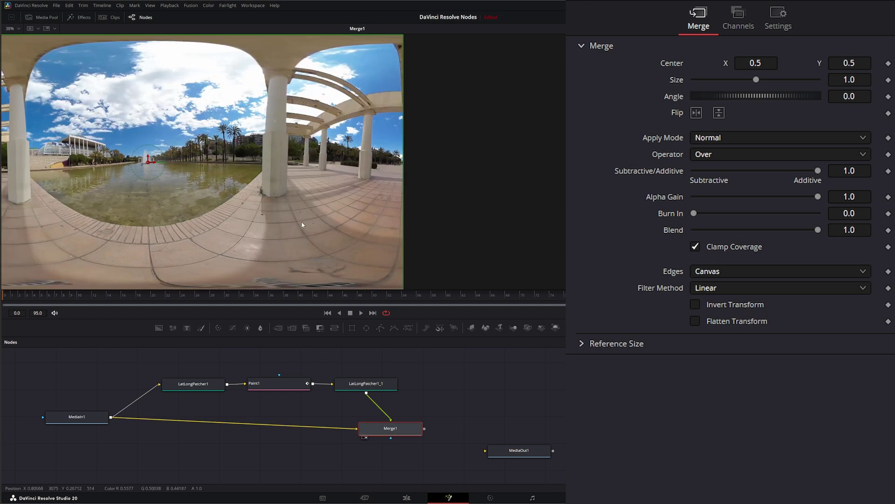
left_click_drag(399, 206, 368, 203)
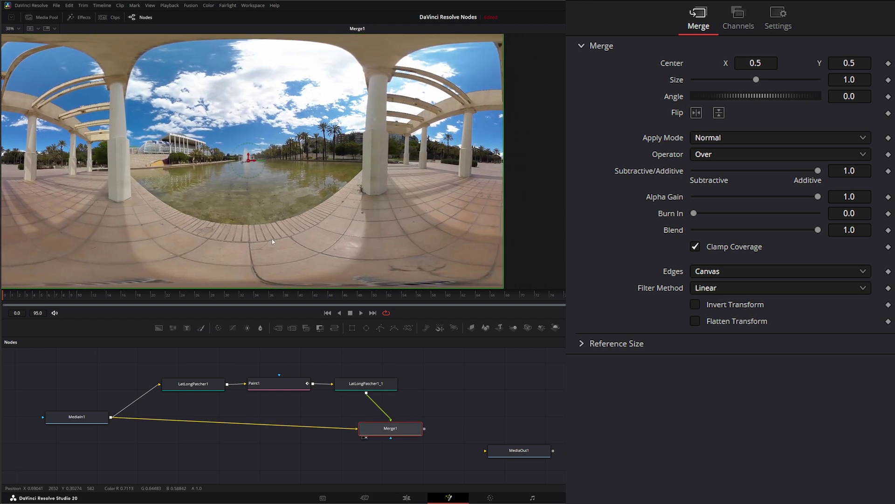
left_click(362, 312)
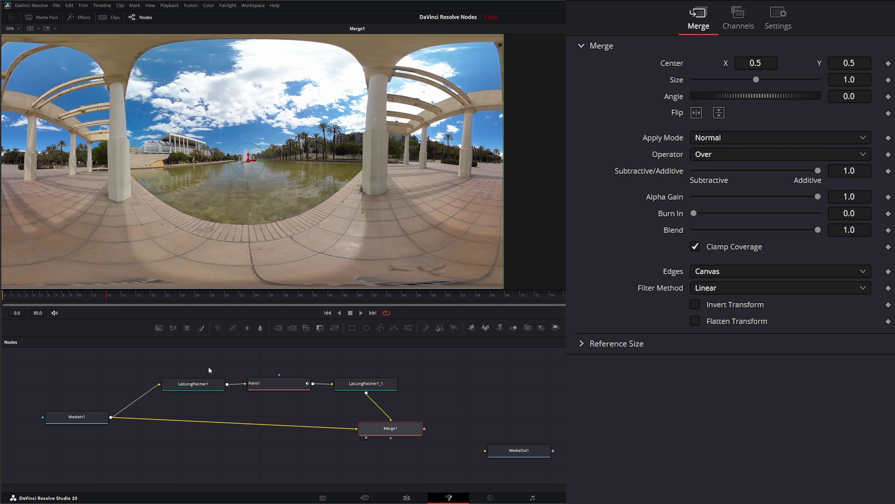
left_click_drag(134, 367, 210, 397)
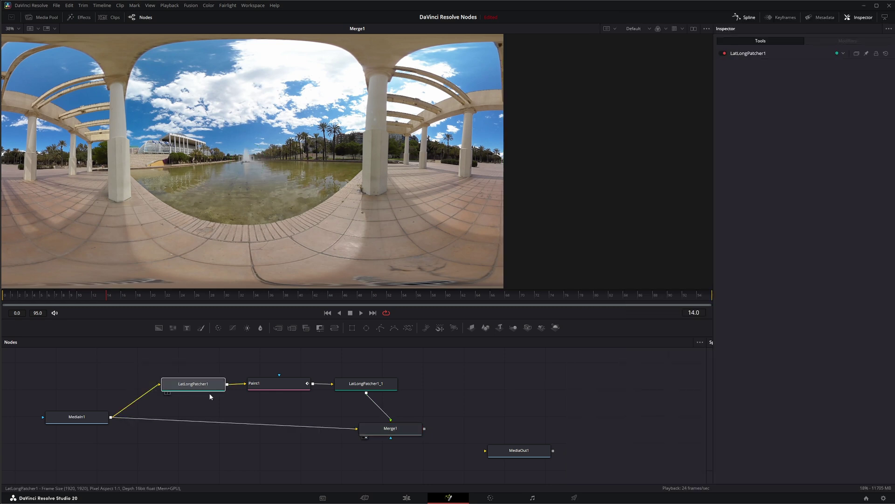